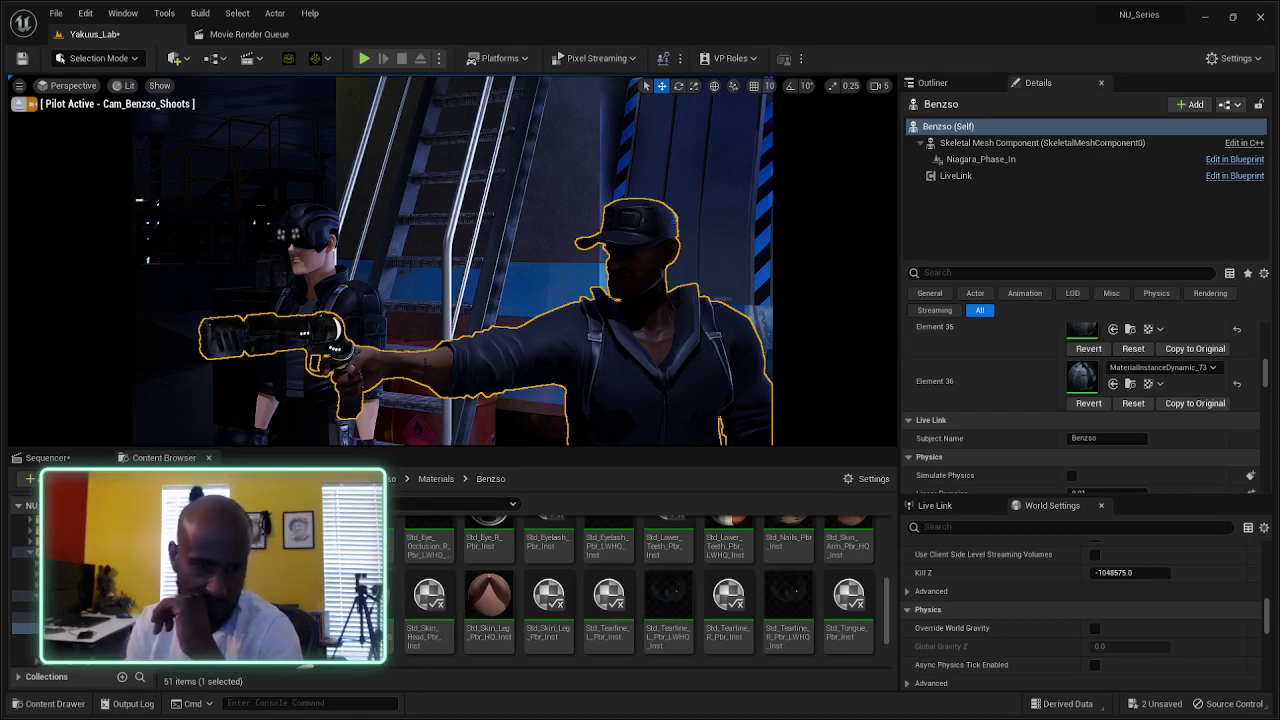
Browse the Content Browser to the Std_Skin assets and open the Std_Skin_Body_Pbr_HQ material instance
{"action": "scroll", "coordinate": [558, 607], "scroll_direction": "down", "scroll_amount": 1}
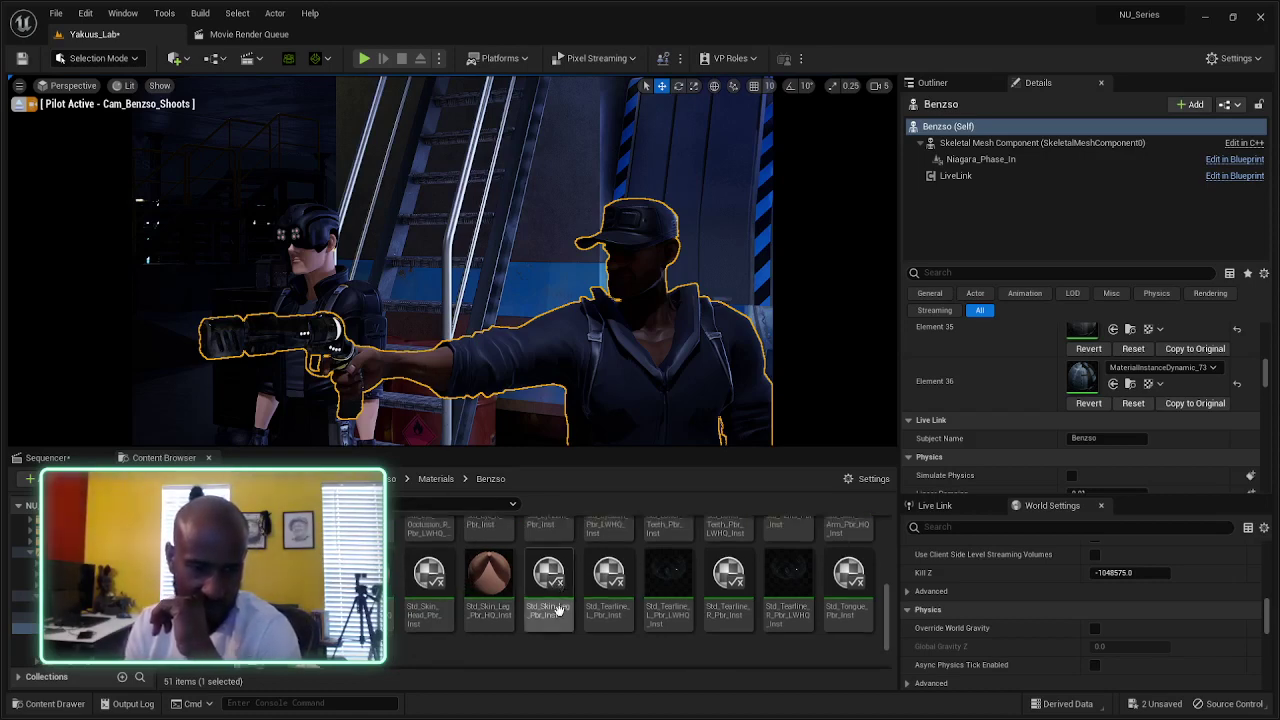
{"action": "scroll", "coordinate": [558, 607], "scroll_direction": "up", "scroll_amount": 2}
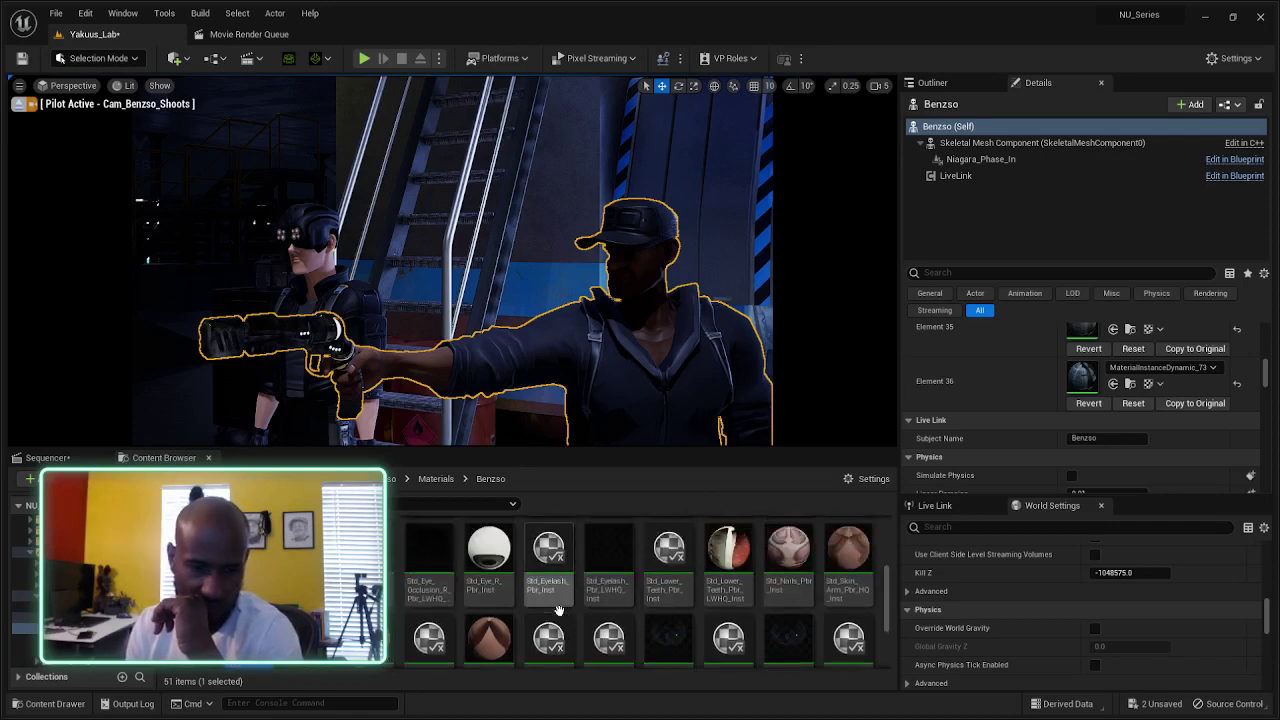
{"action": "scroll", "coordinate": [470, 610], "scroll_direction": "down", "scroll_amount": 1}
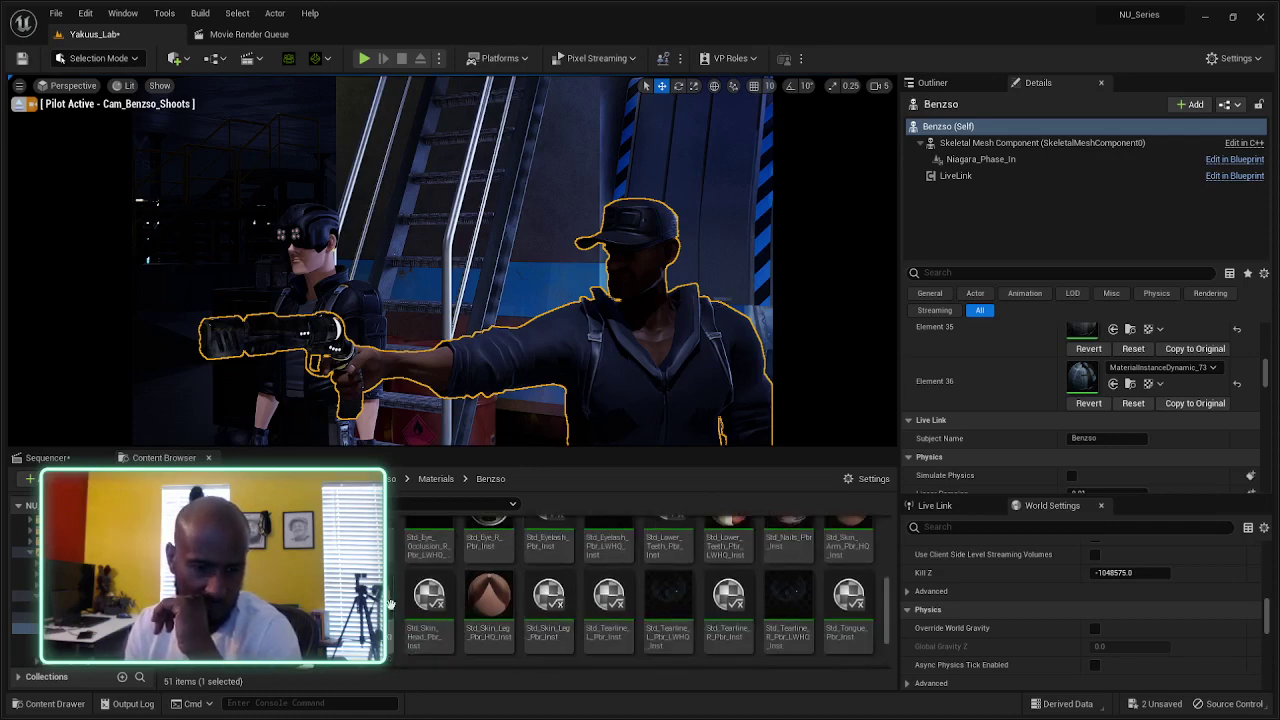
{"action": "scroll", "coordinate": [398, 605], "scroll_direction": "down", "scroll_amount": 2}
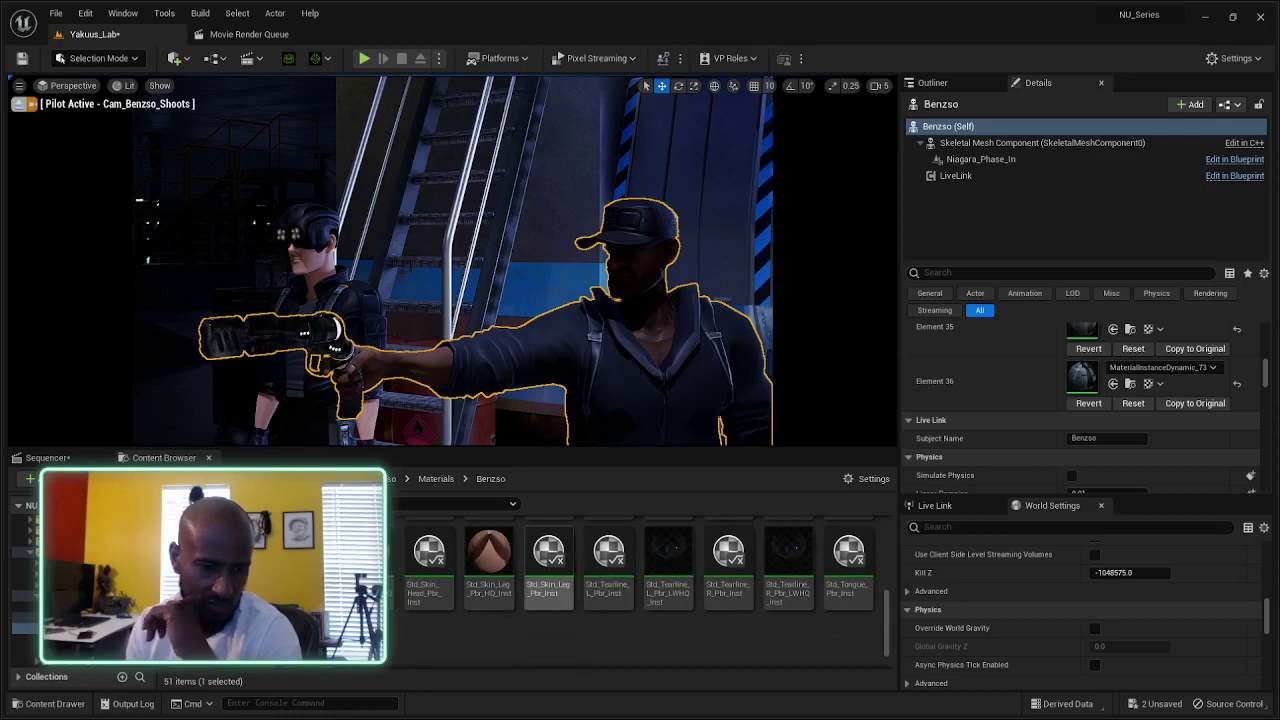
{"action": "scroll", "coordinate": [614, 574], "scroll_direction": "down", "scroll_amount": 2}
{"action": "scroll", "coordinate": [479, 553], "scroll_direction": "up", "scroll_amount": 3}
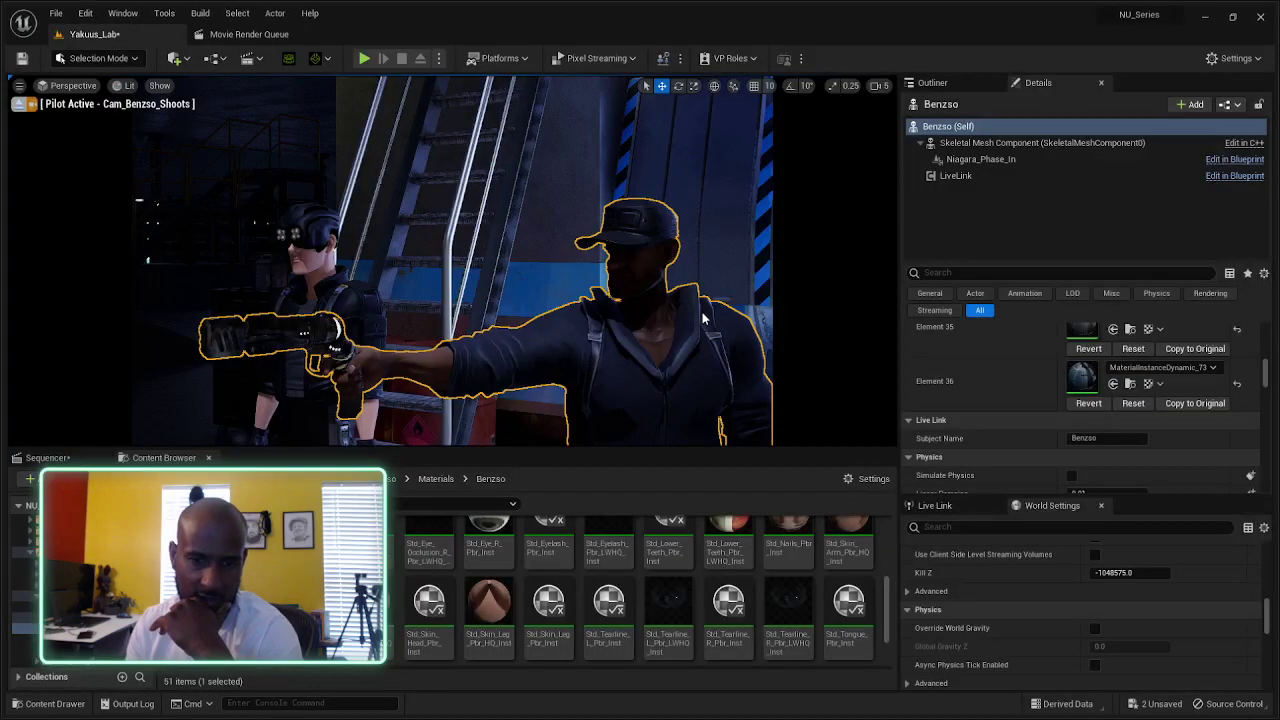
{"action": "key", "text": "alt+Left"}
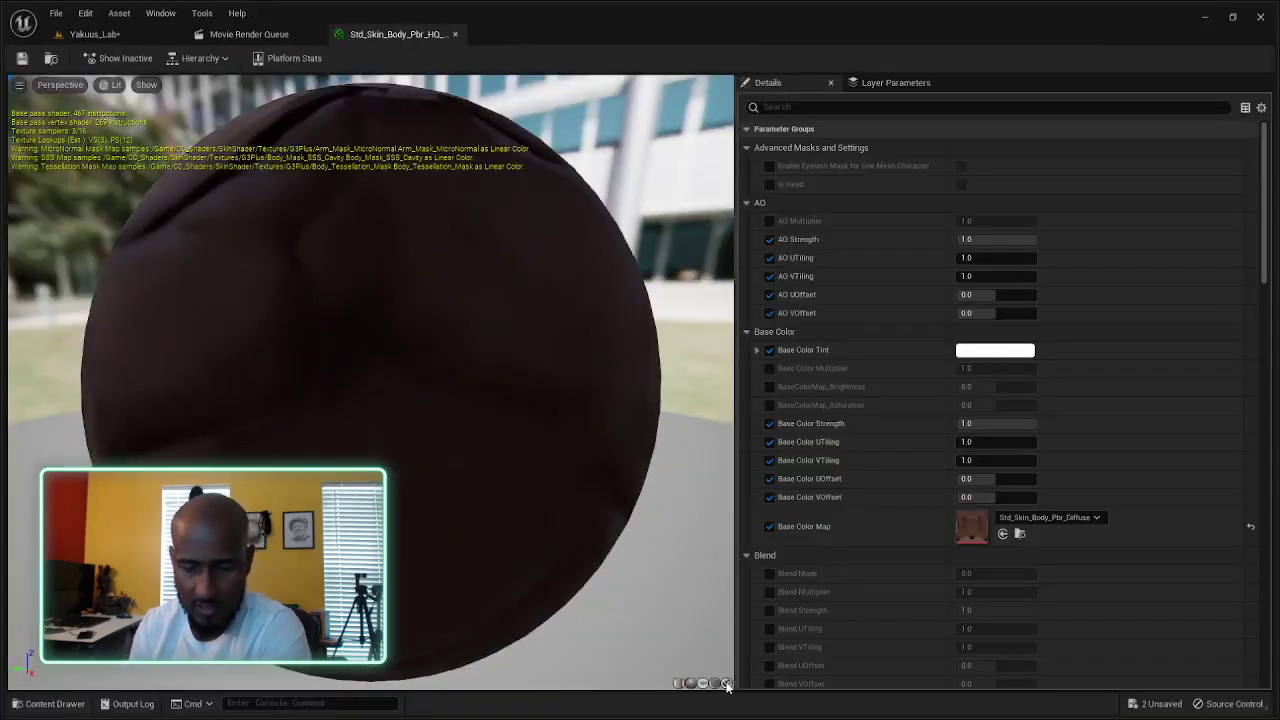
Switch the material preview to the Benzso character mesh and orbit it to a frontal view
{"action": "left_click", "coordinate": [727, 684]}
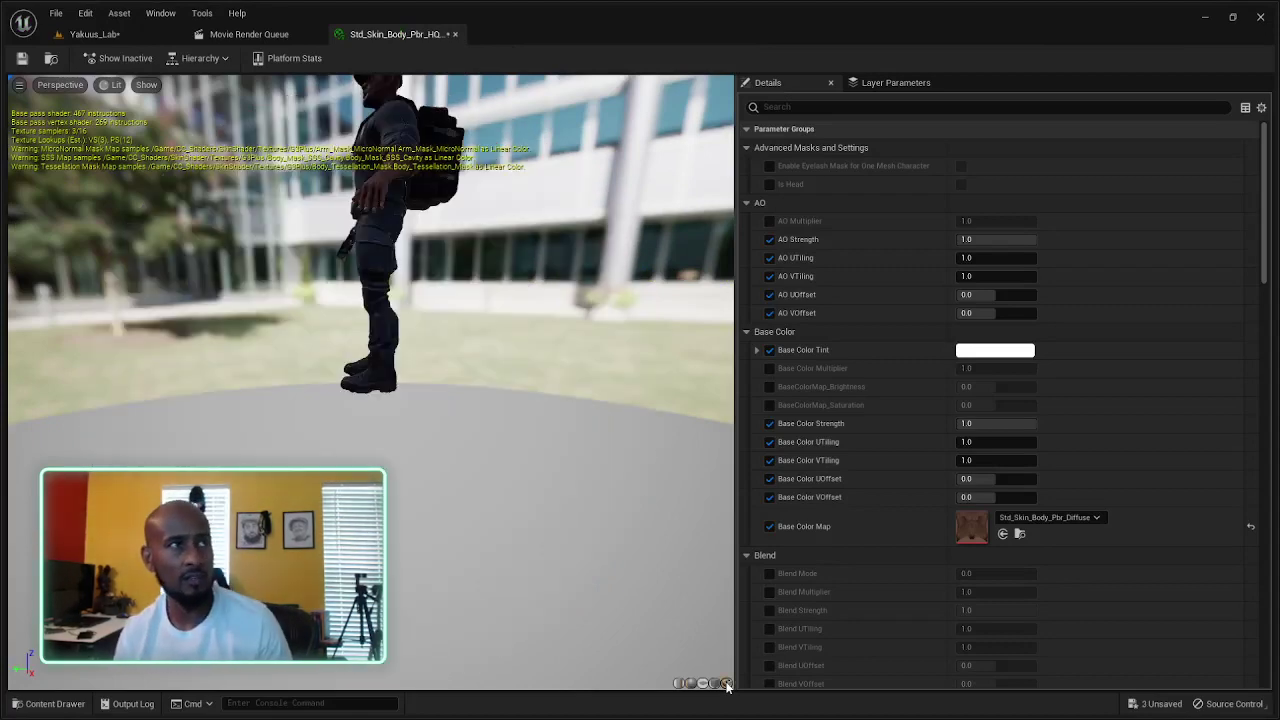
{"action": "left_click_drag", "start_coordinate": [427, 411], "coordinate": [450, 408]}
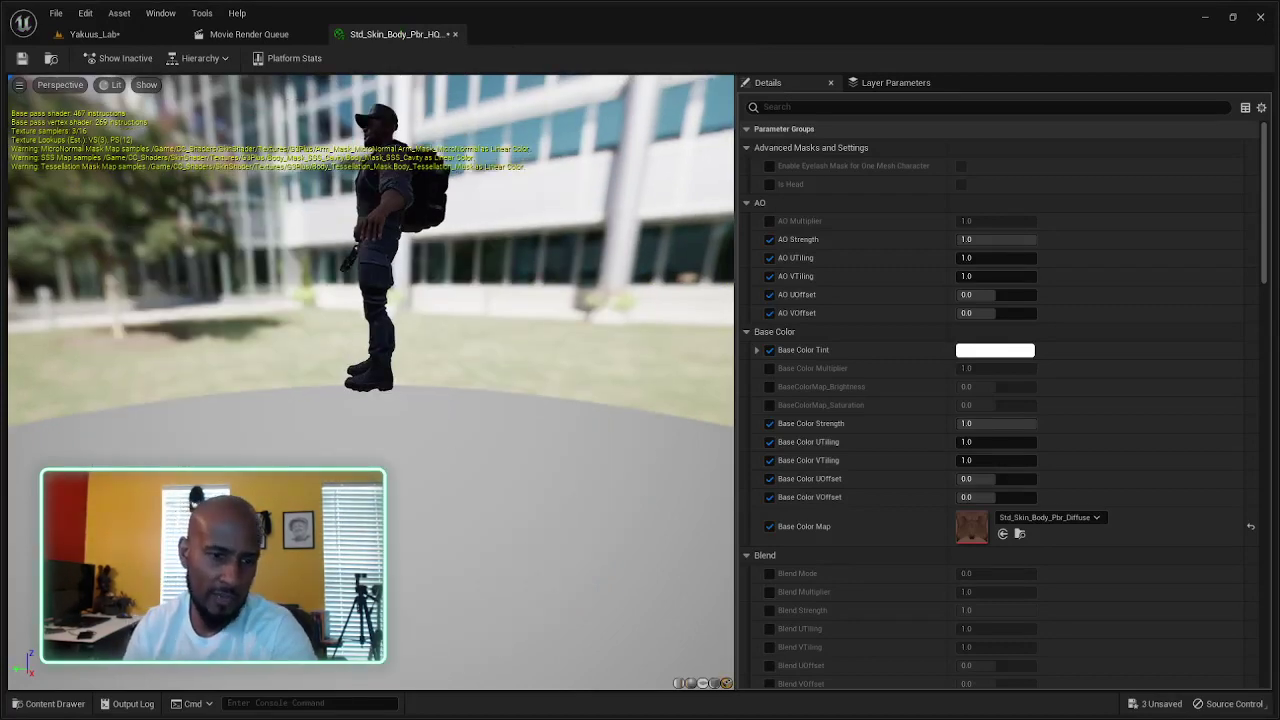
{"action": "left_click_drag", "start_coordinate": [339, 348], "coordinate": [339, 348]}
{"action": "left_click_drag", "start_coordinate": [376, 278], "coordinate": [376, 278]}
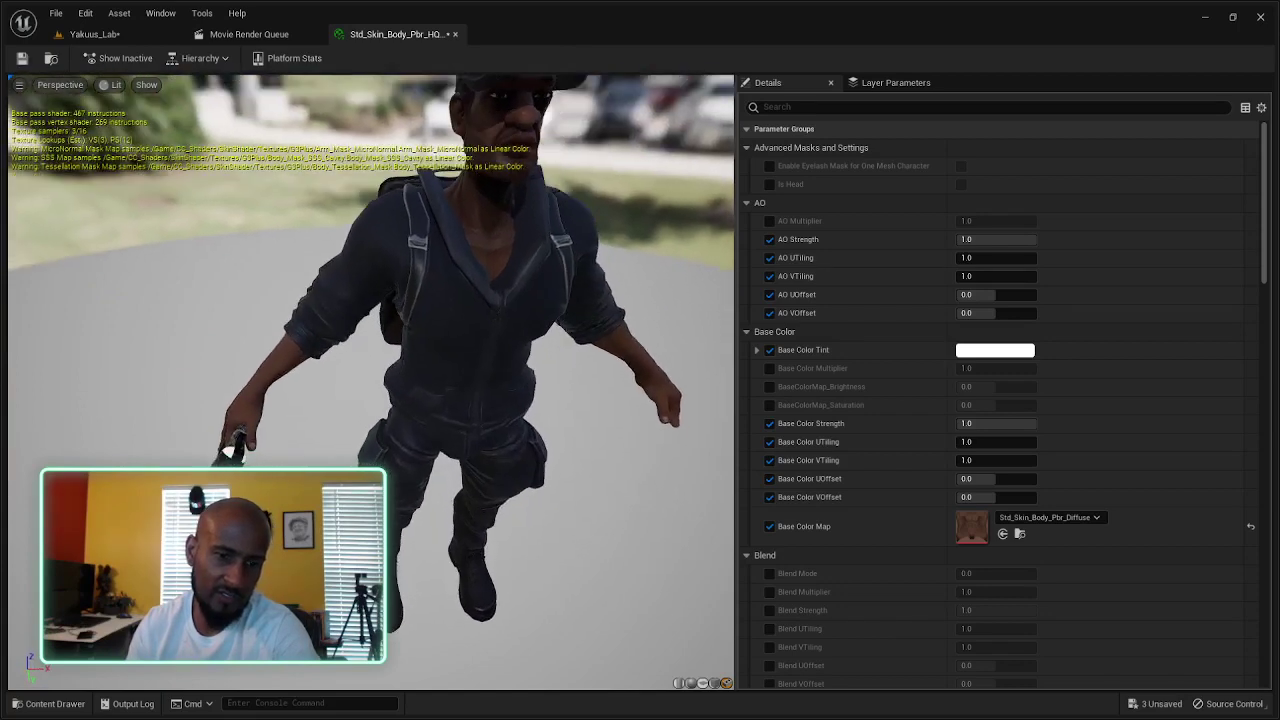
{"action": "left_click_drag", "start_coordinate": [468, 284], "coordinate": [468, 284]}
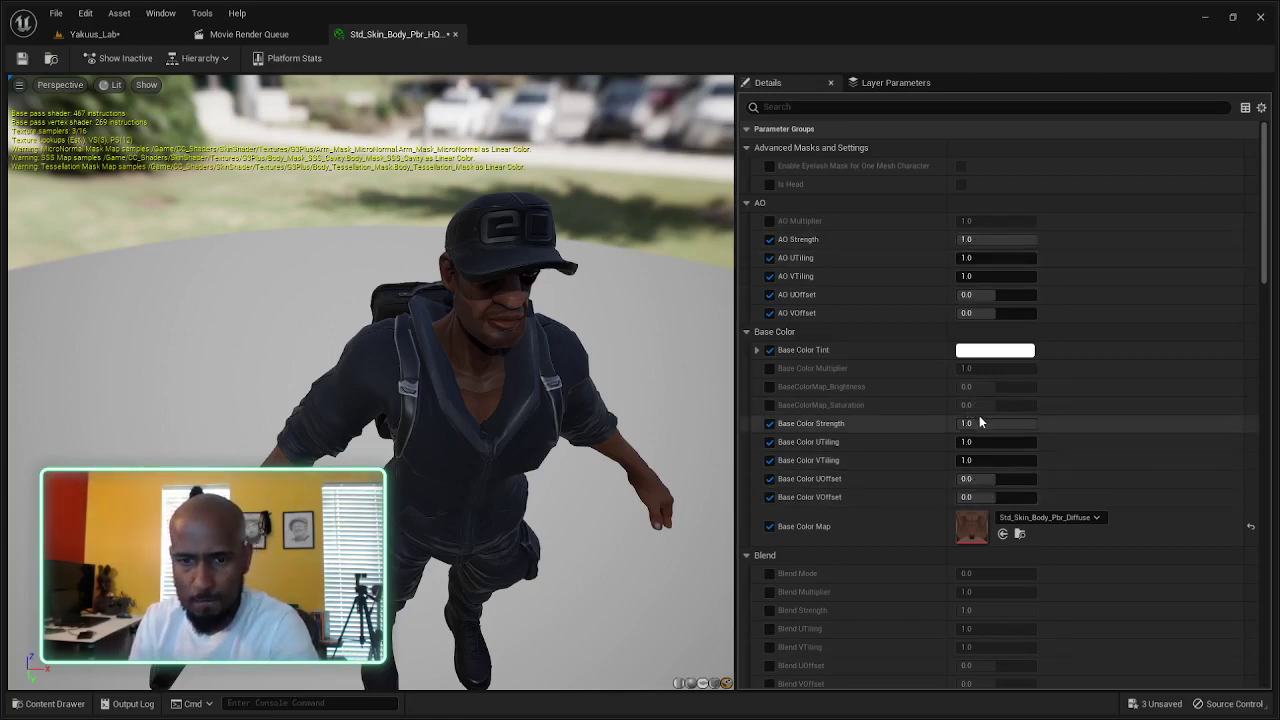
Enable Roughness Multiplier in the Details panel and drag it down from 1.0
{"action": "scroll", "coordinate": [979, 420], "scroll_direction": "down", "scroll_amount": 5}
{"action": "scroll", "coordinate": [979, 417], "scroll_direction": "down", "scroll_amount": 8}
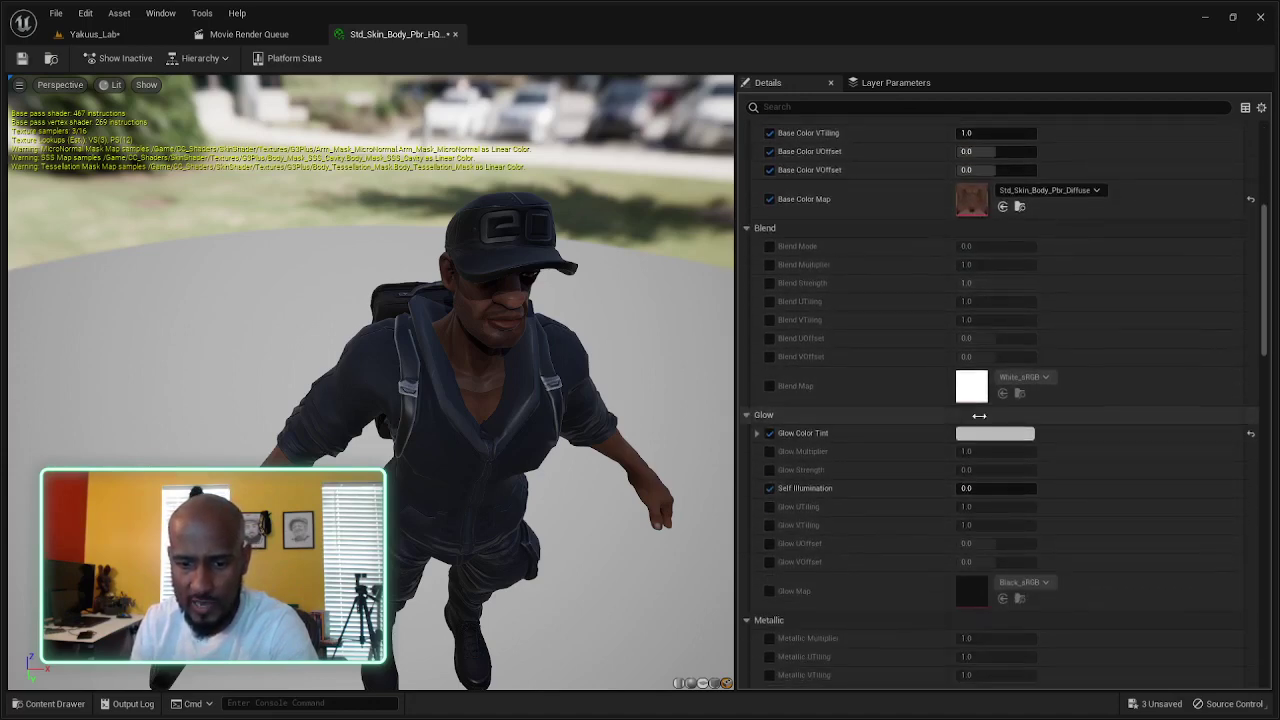
{"action": "scroll", "coordinate": [979, 416], "scroll_direction": "down", "scroll_amount": 3}
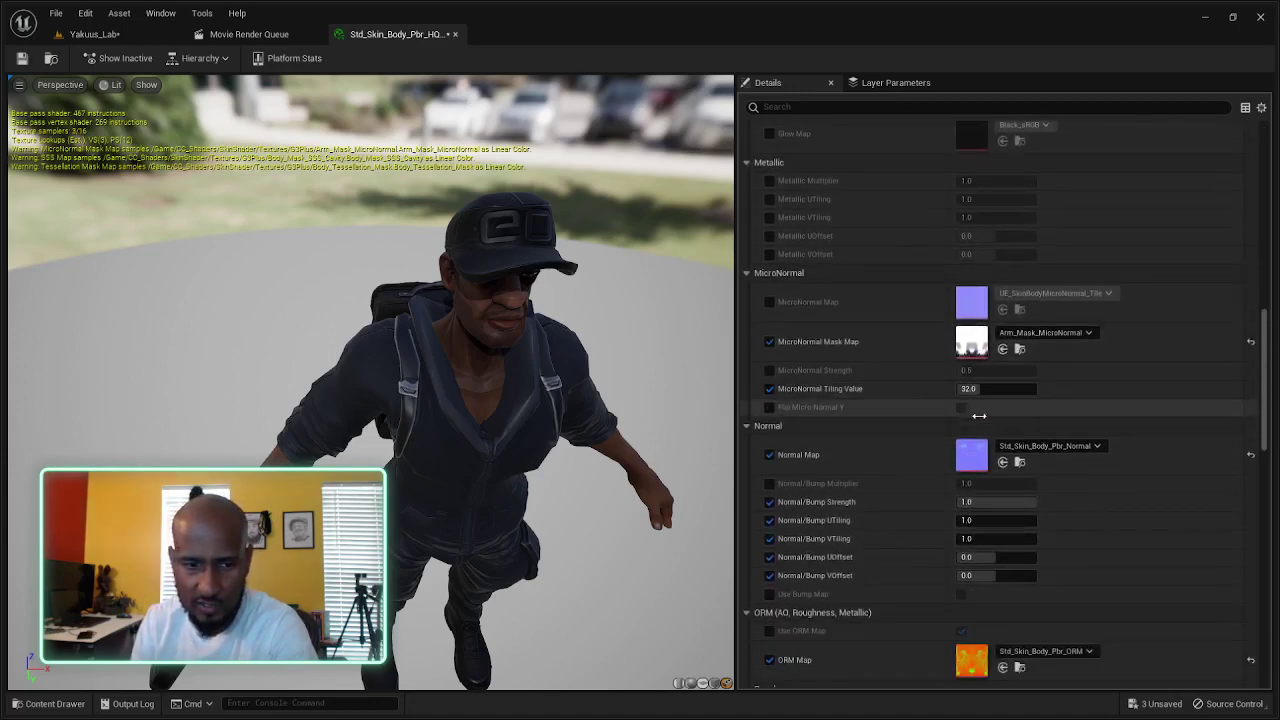
{"action": "scroll", "coordinate": [901, 433], "scroll_direction": "down", "scroll_amount": 8}
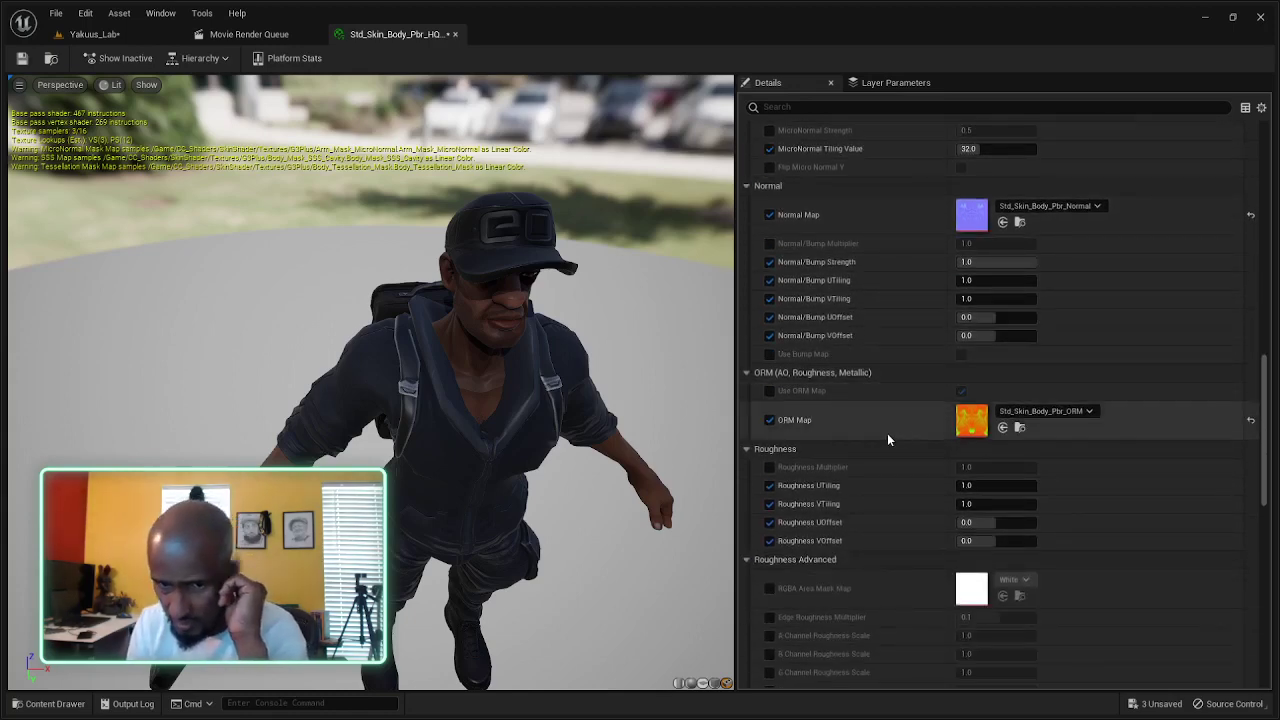
{"action": "scroll", "coordinate": [887, 433], "scroll_direction": "down", "scroll_amount": 3}
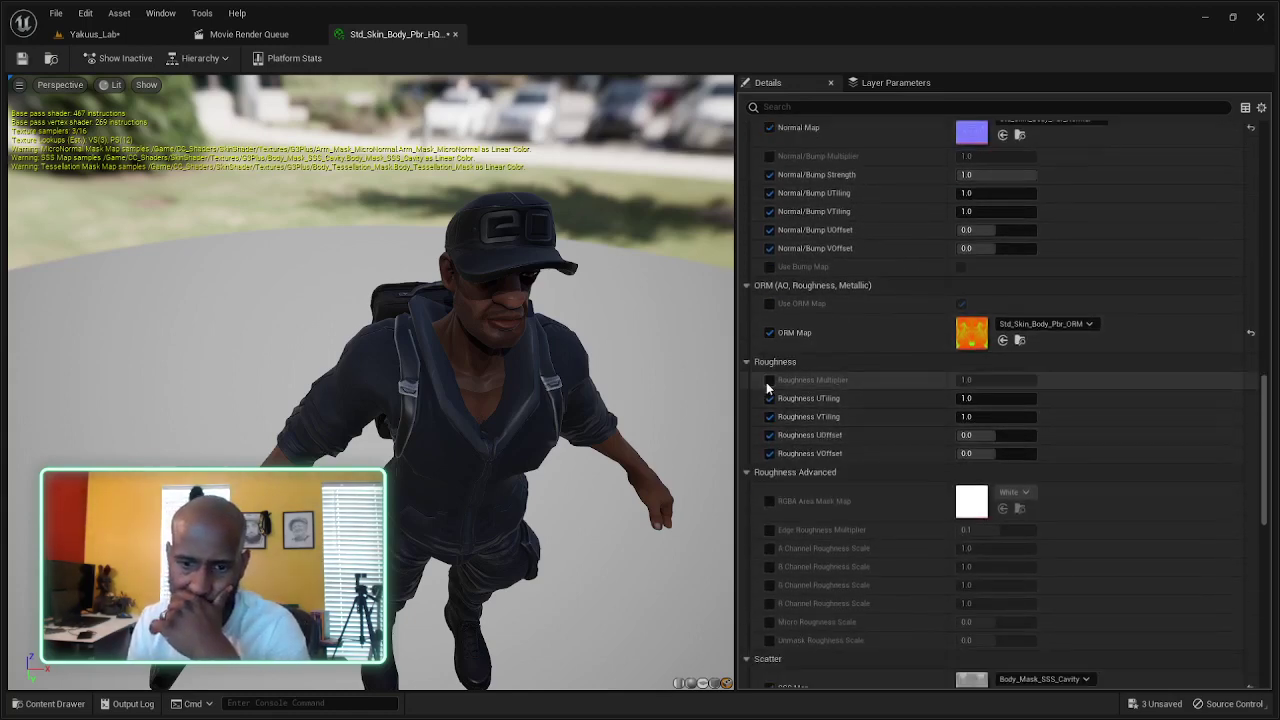
{"action": "left_click", "coordinate": [768, 380]}
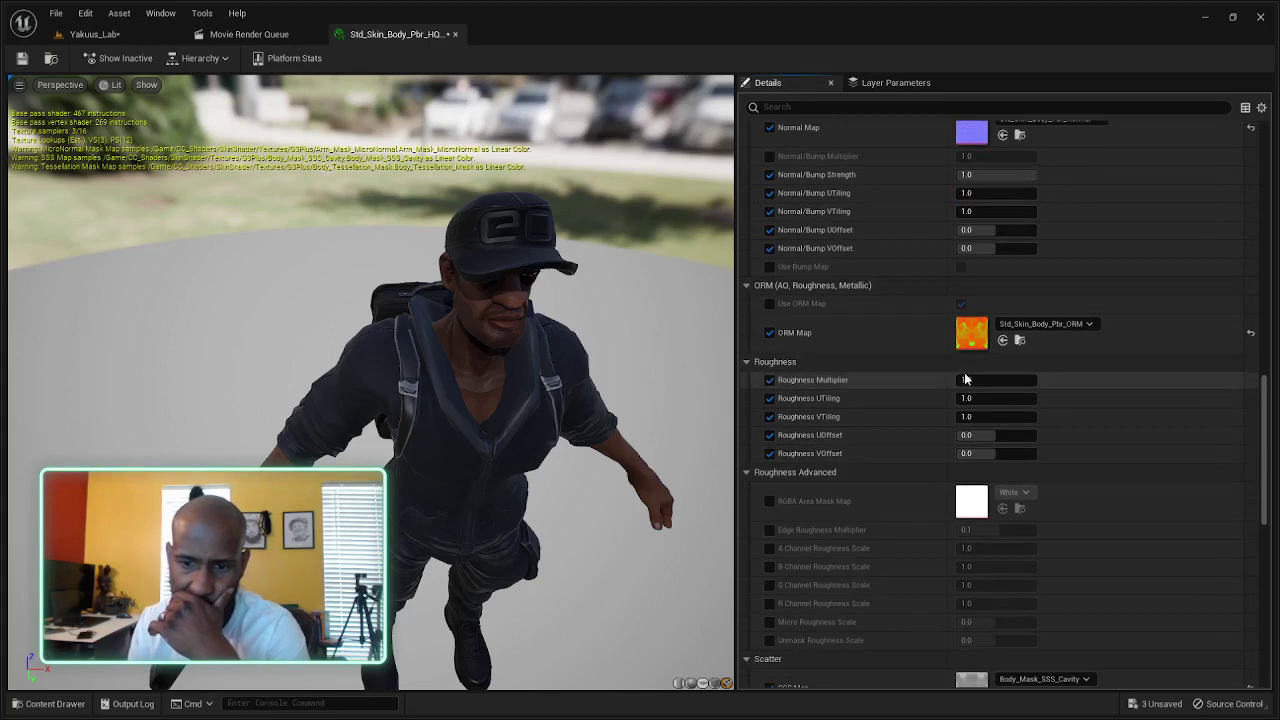
{"action": "mouse_move", "coordinate": [968, 380]}
{"action": "left_mouse_down"}
{"action": "mouse_move", "coordinate": [919, 380]}
{"action": "mouse_move", "coordinate": [1035, 388]}
{"action": "left_mouse_up"}
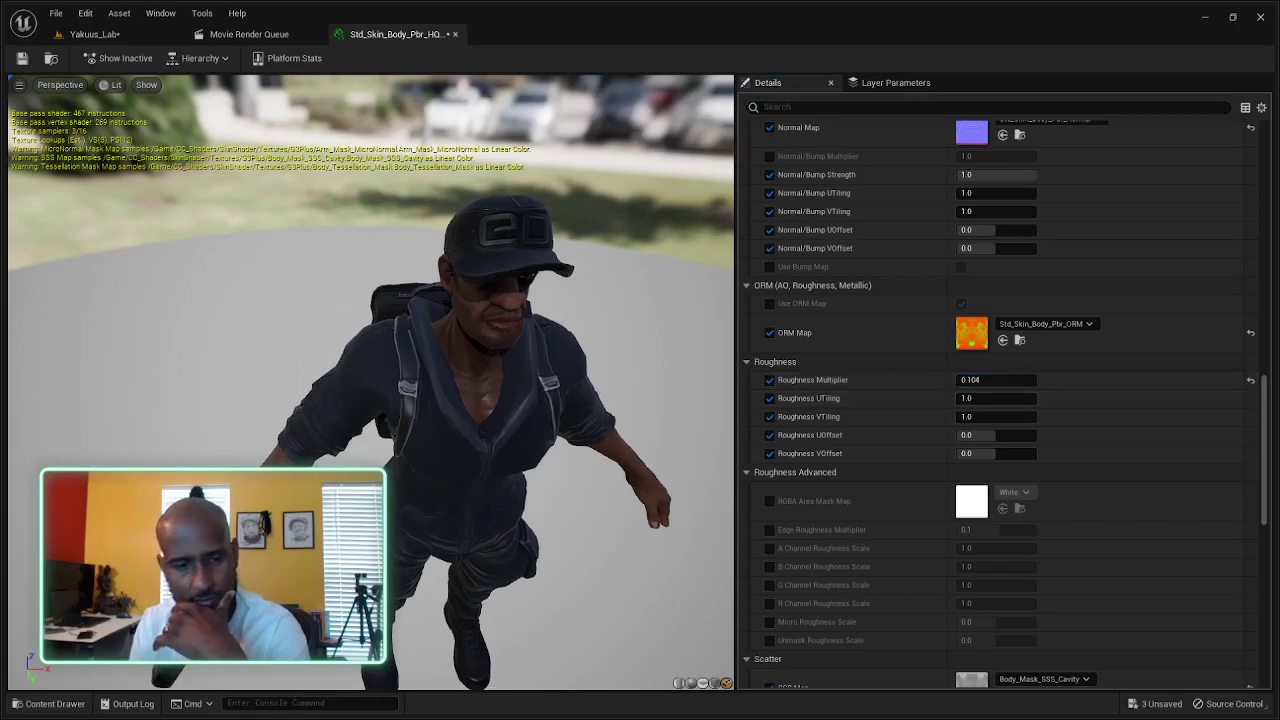
{"action": "left_click_drag", "start_coordinate": [400, 380], "coordinate": [310, 370]}
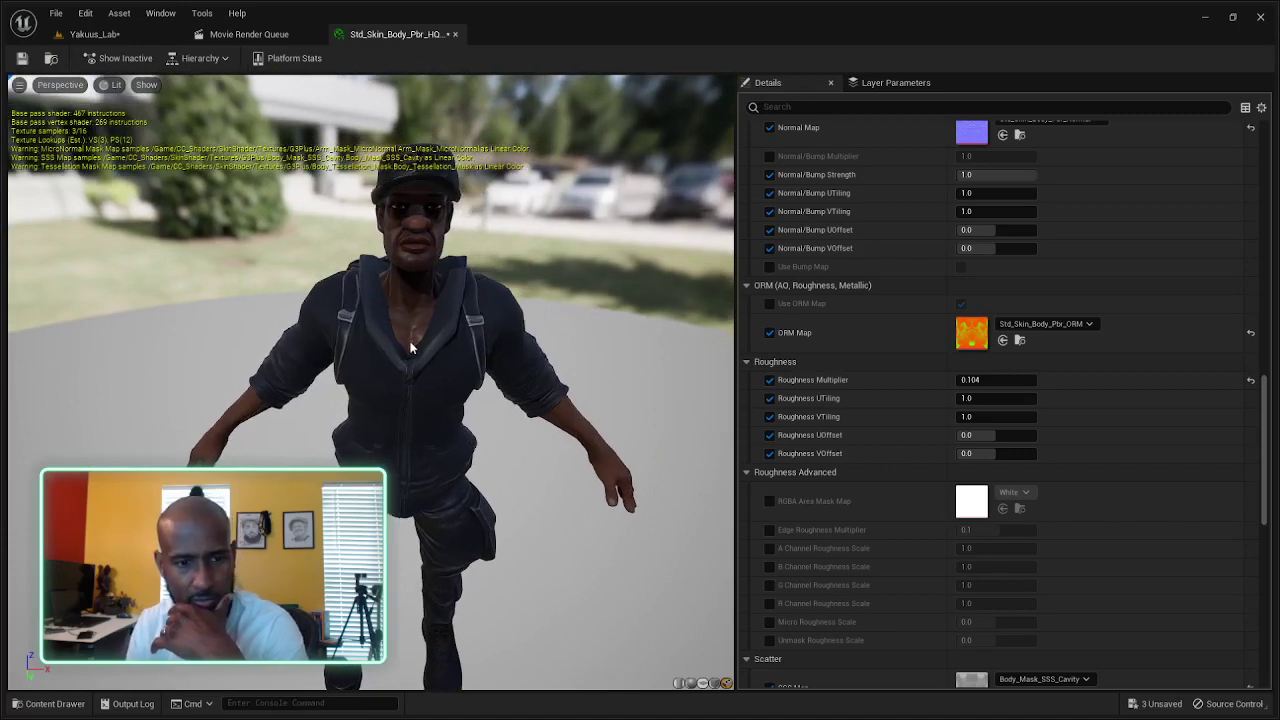
Enter 0.100001 as the Roughness Multiplier value
{"action": "left_click", "coordinate": [990, 380]}
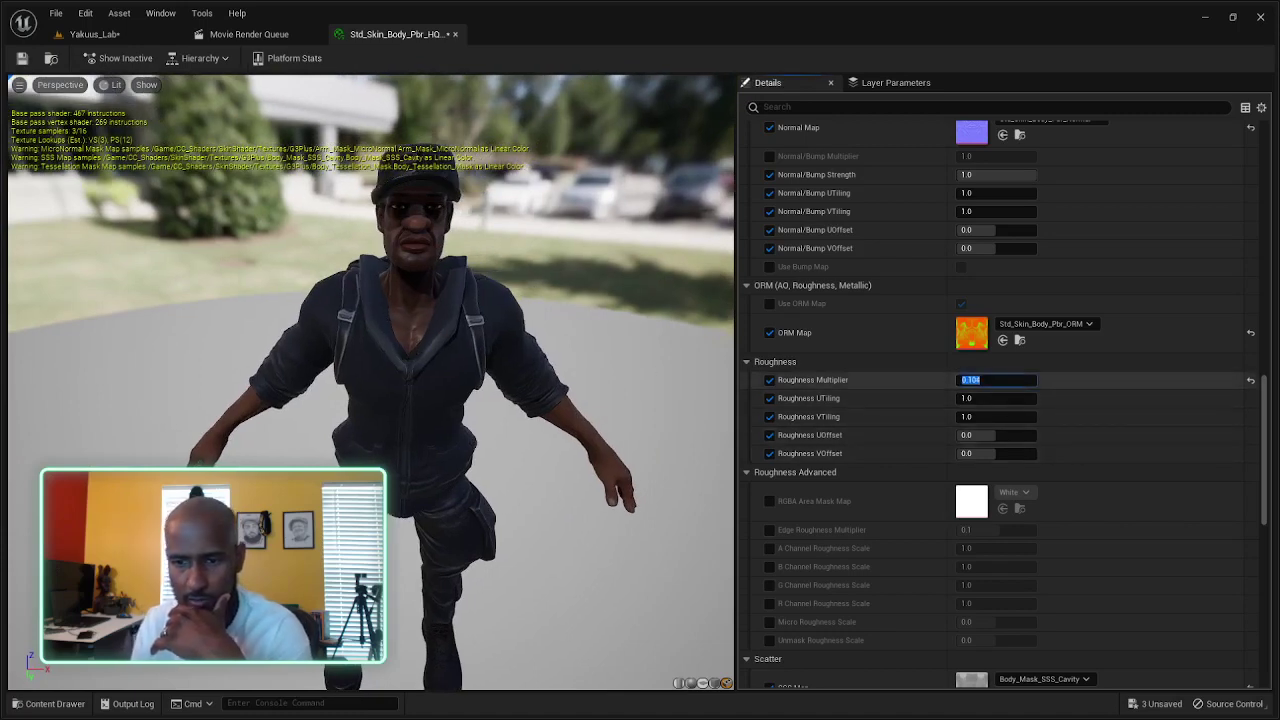
{"action": "type", "text": "0.1"}
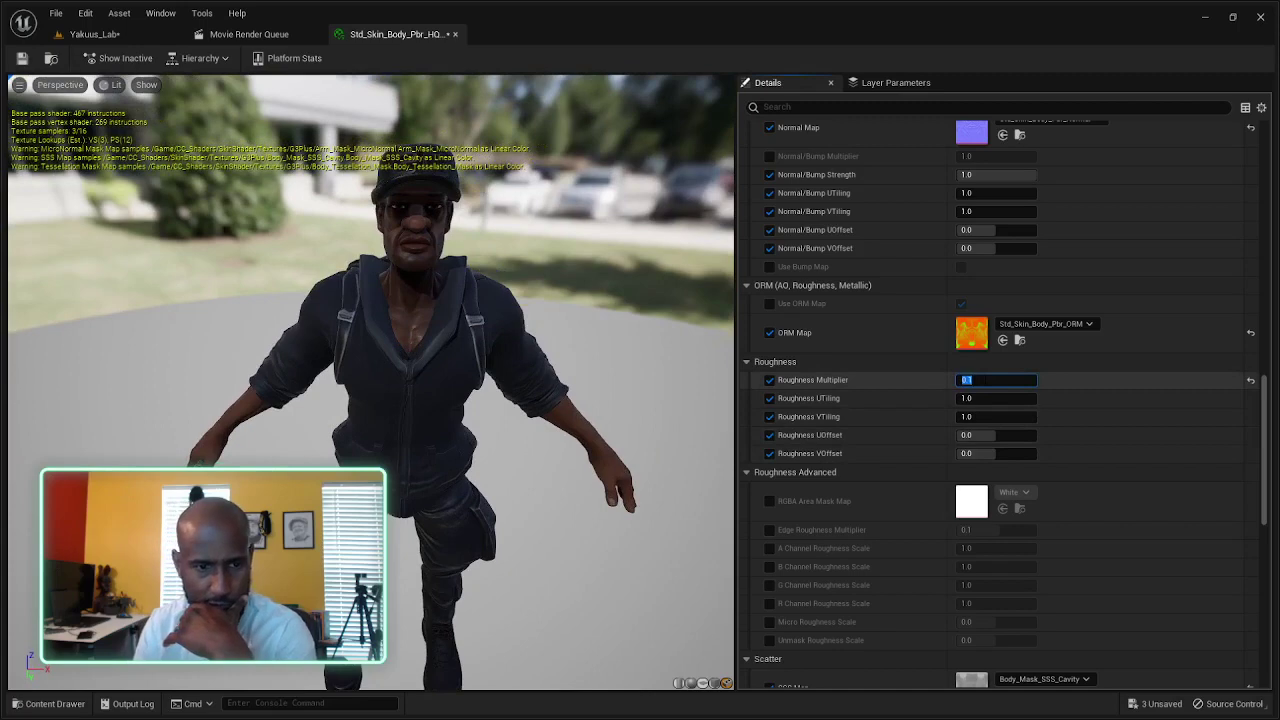
{"action": "left_click", "coordinate": [571, 488]}
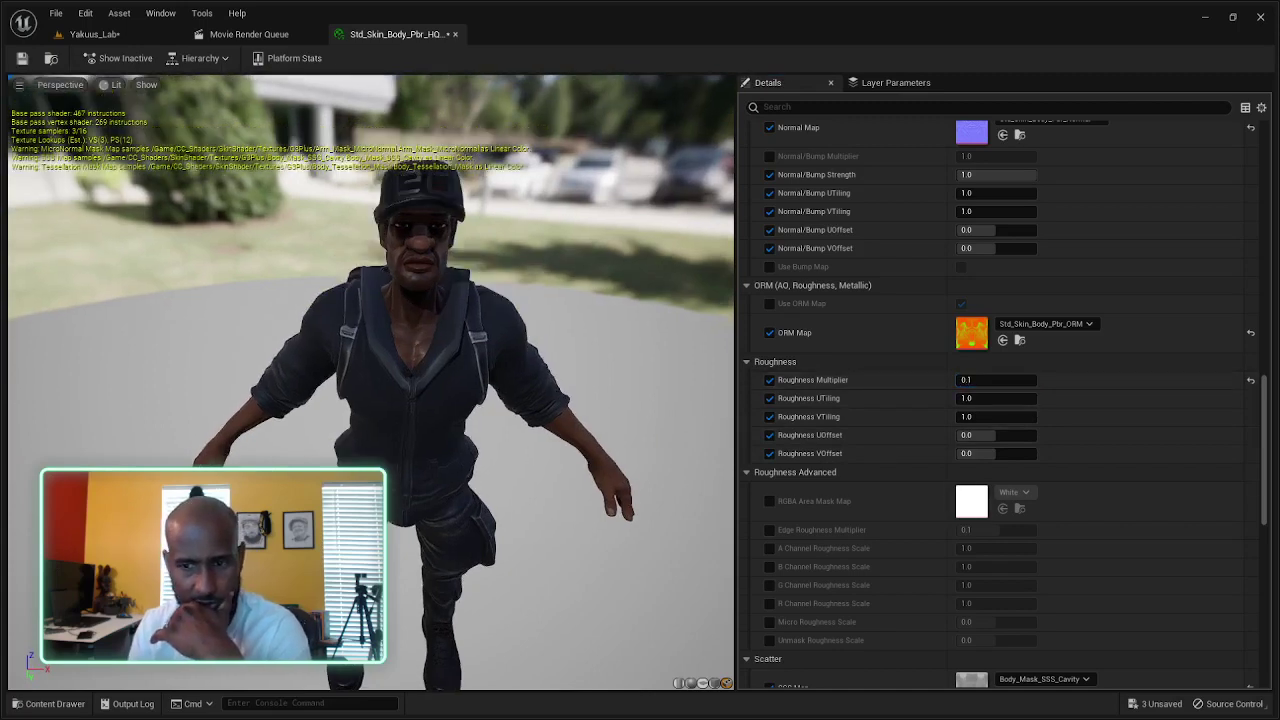
{"action": "left_click", "coordinate": [982, 381]}
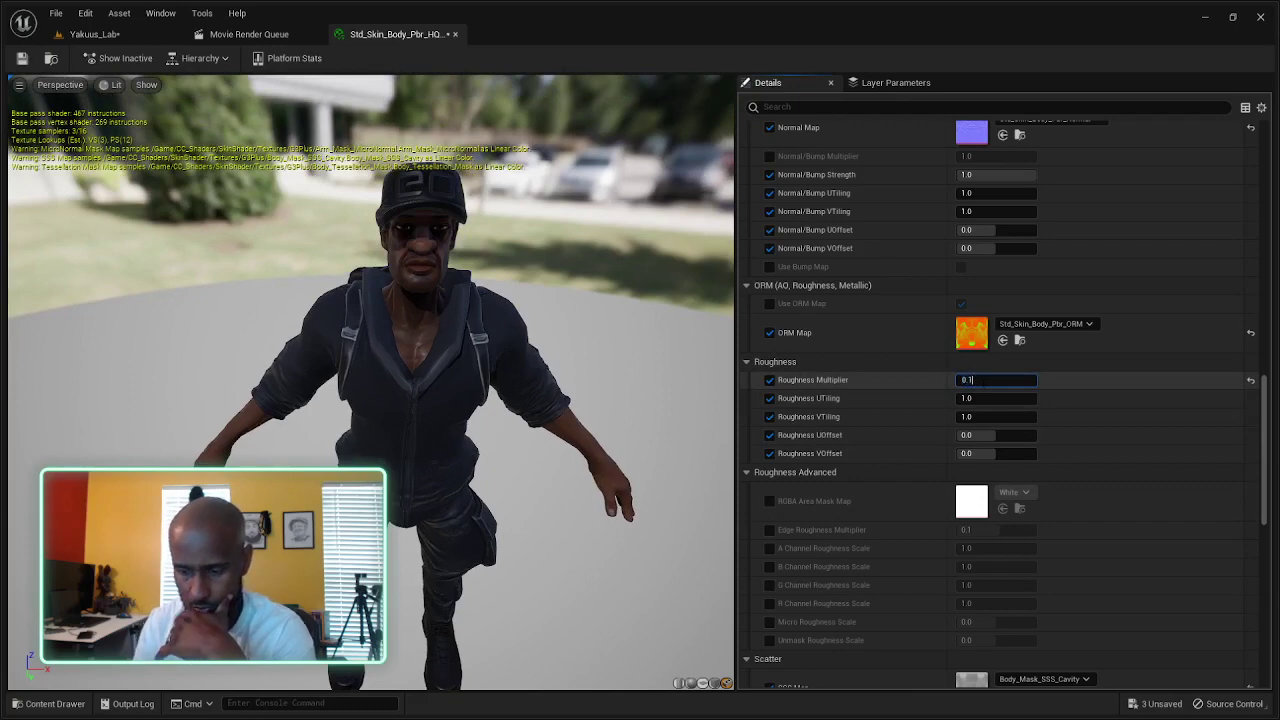
{"action": "key", "text": "ctrl+a"}
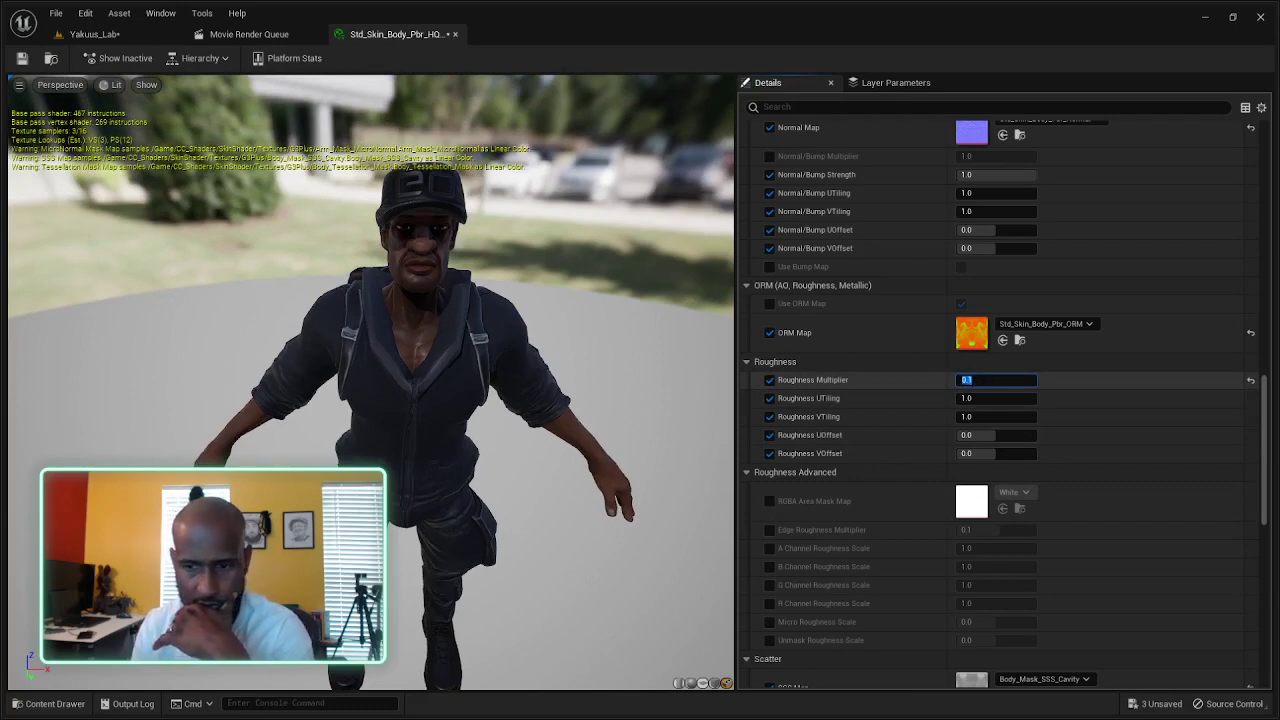
{"action": "key", "text": "Right"}
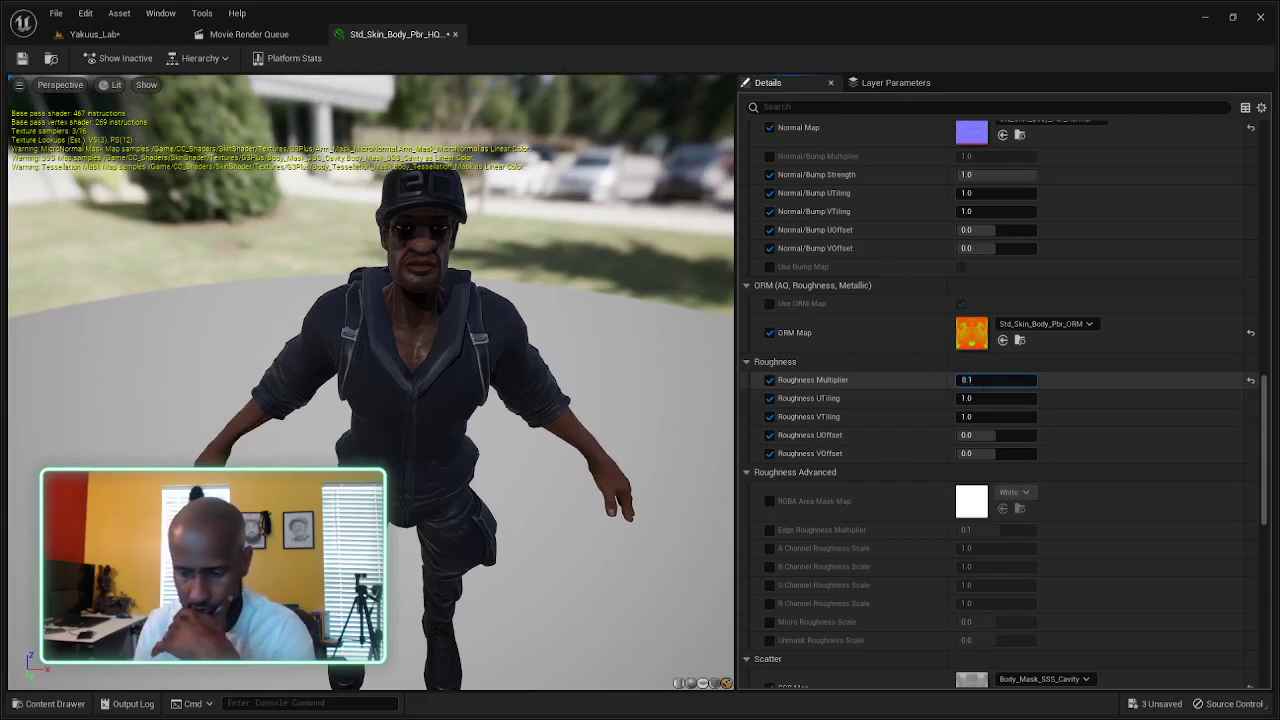
{"action": "type", "text": "01"}
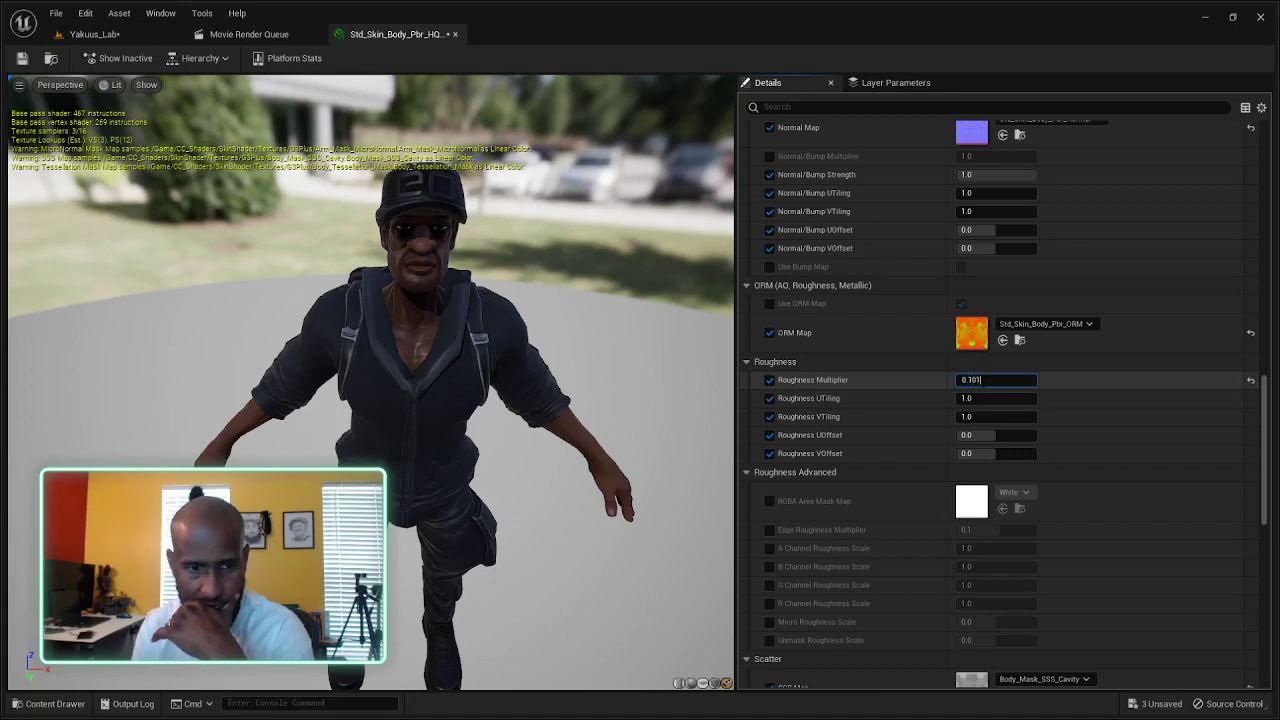
{"action": "key", "text": "ctrl+a"}
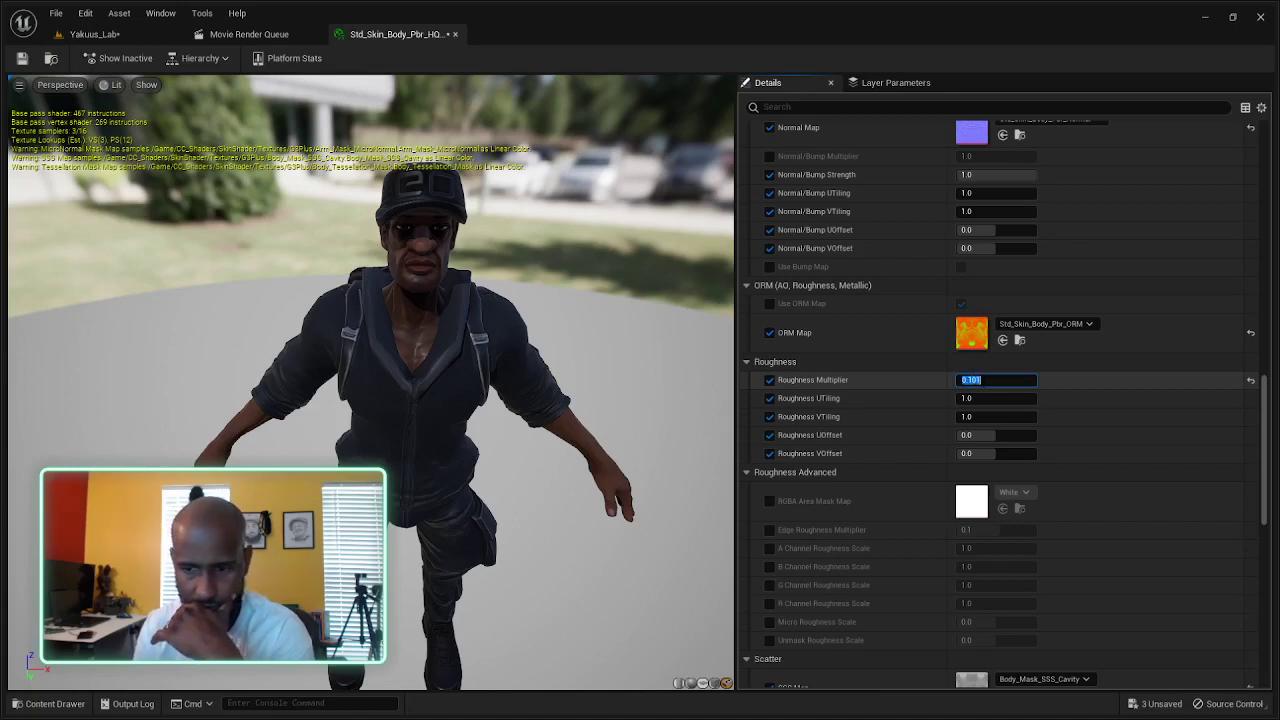
{"action": "key", "text": "BackSpace"}
{"action": "type", "text": "10"}
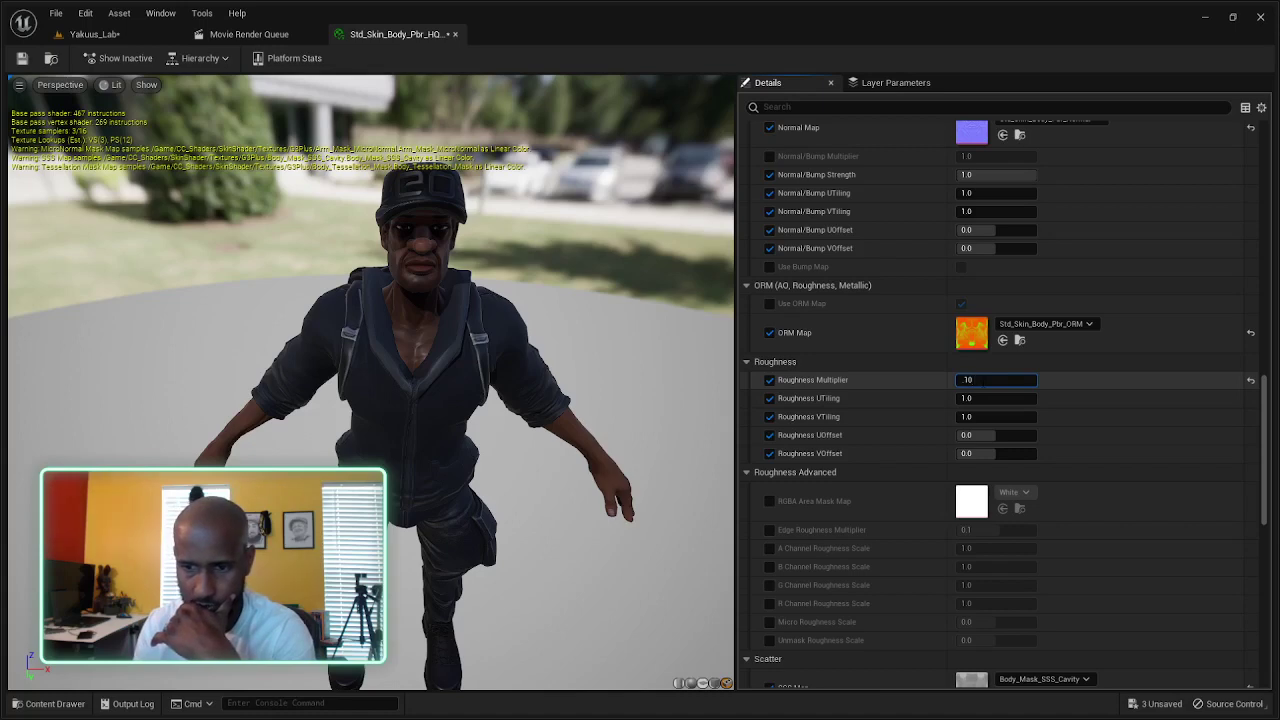
{"action": "type", "text": "0001"}
{"action": "key", "text": "ctrl+a"}
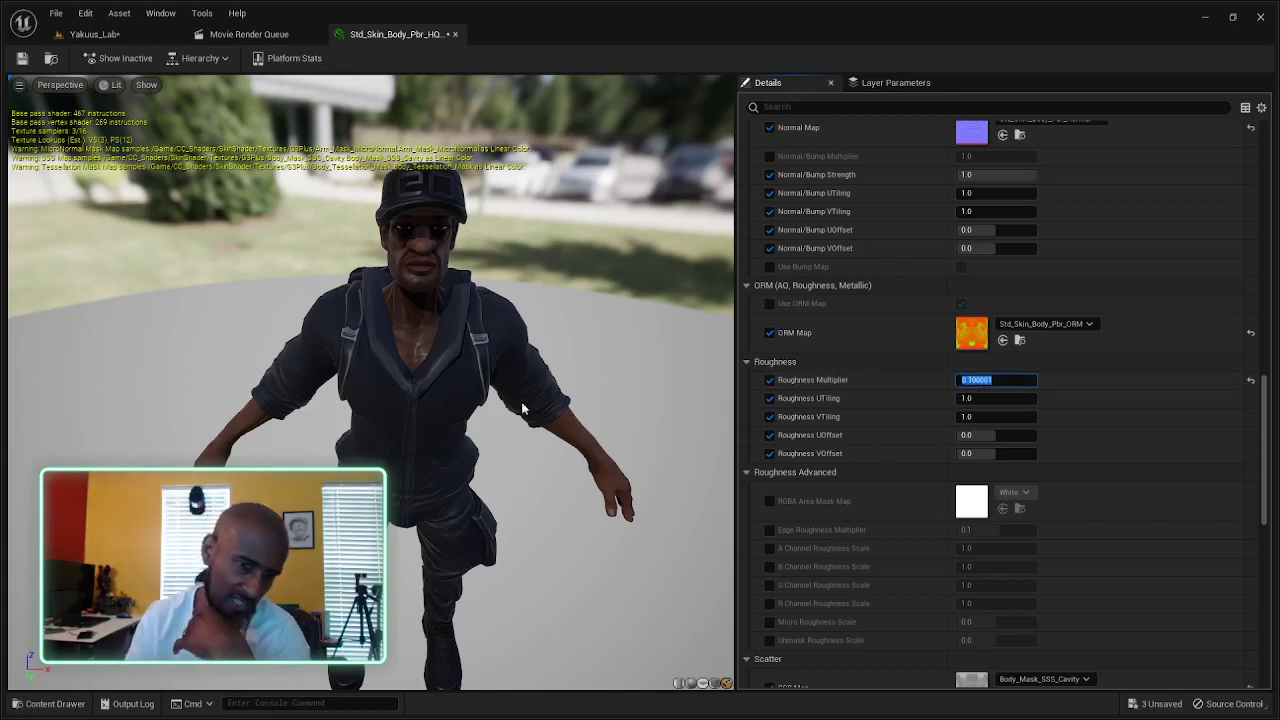
{"action": "key", "text": "Return"}
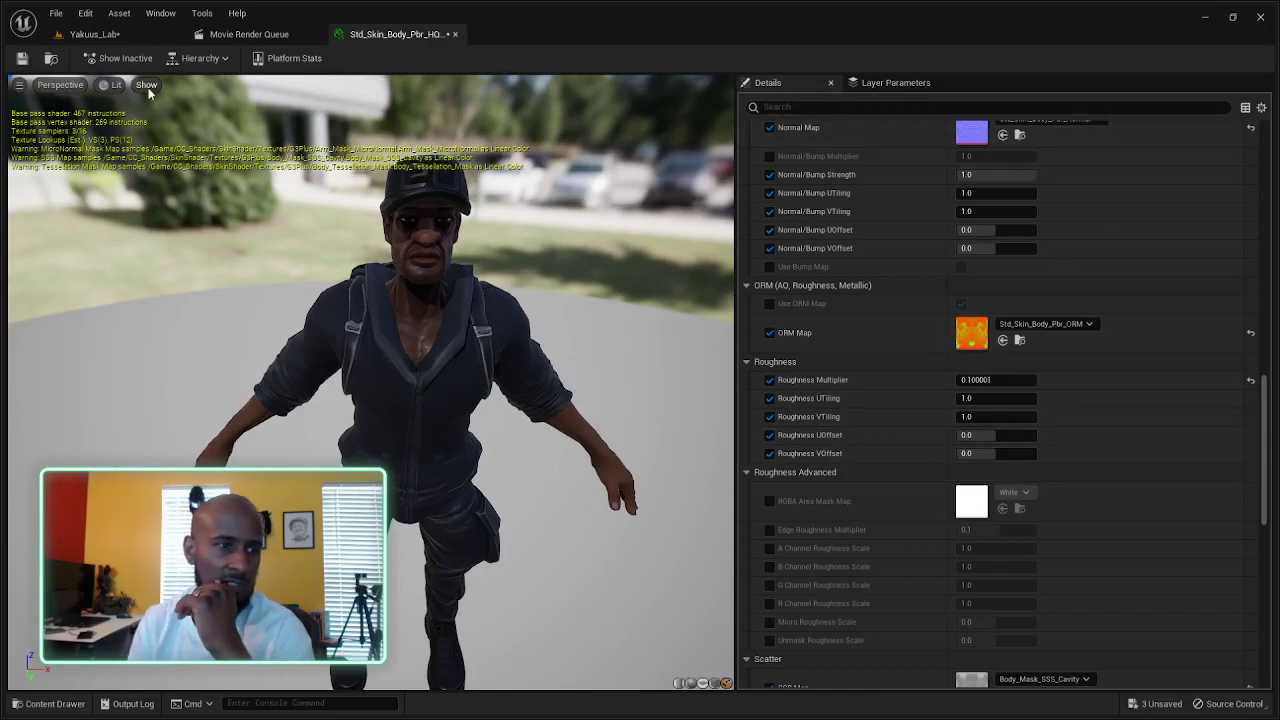
Save the Std_Skin_Body_Pbr_HQ instance, run File > Save All, and switch back to the Yakuus_Lab tab
{"action": "left_click", "coordinate": [22, 58]}
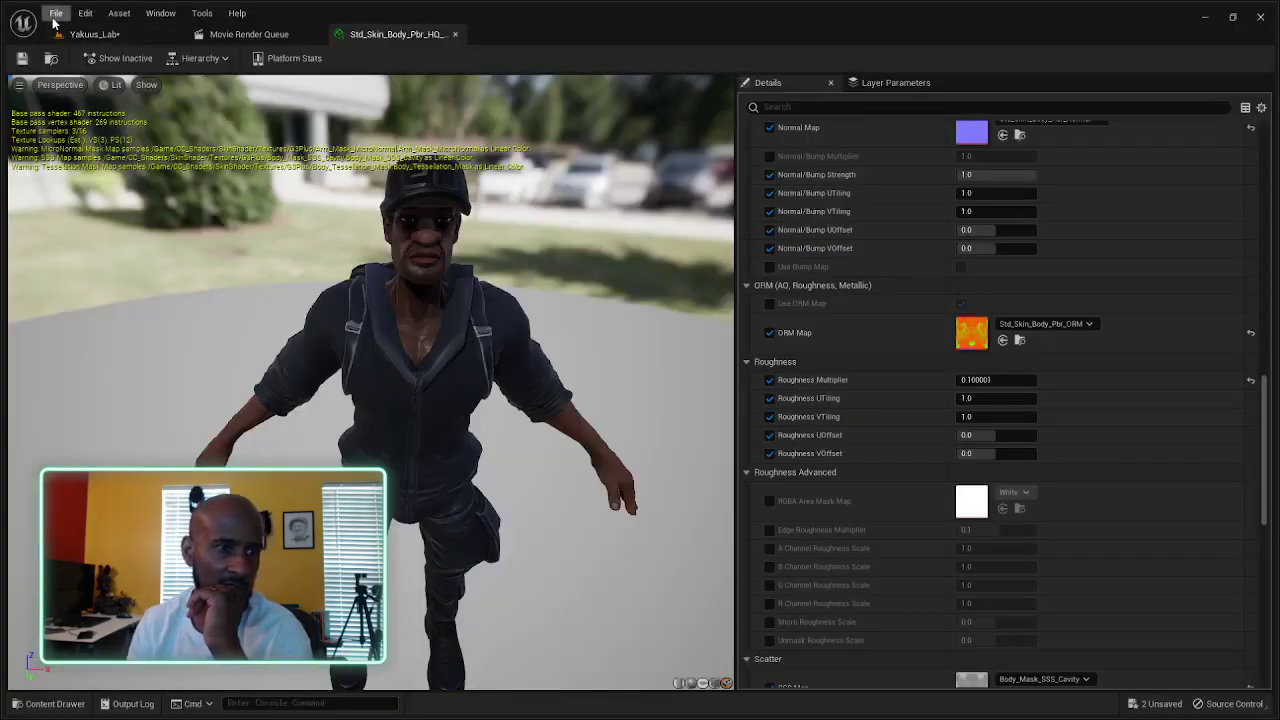
{"action": "left_click", "coordinate": [56, 13]}
{"action": "left_click", "coordinate": [92, 125]}
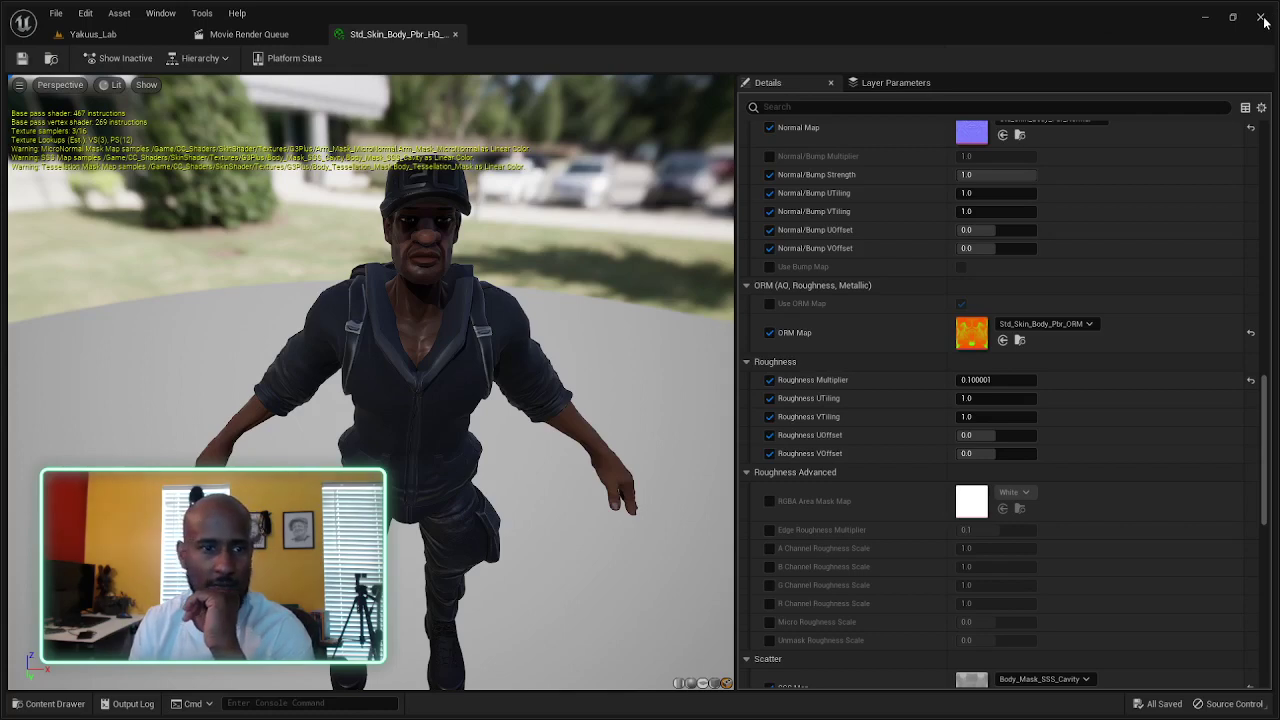
{"action": "left_click", "coordinate": [148, 34]}
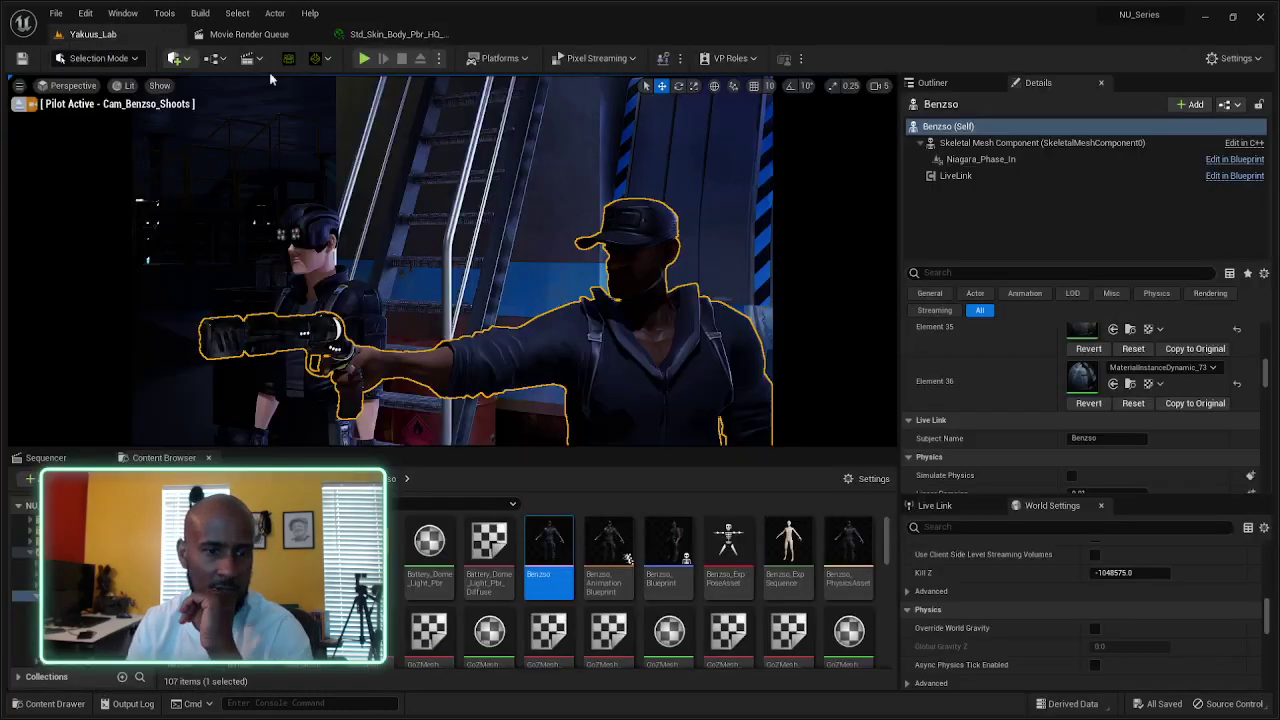